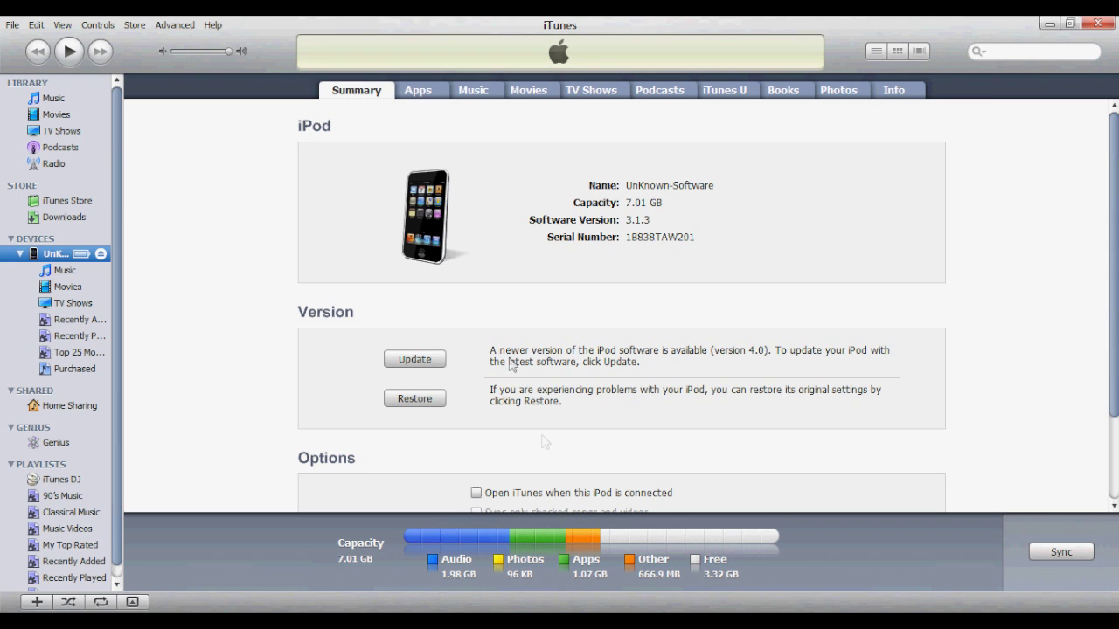
- Start updating the iPod from software version 3.1.3 to version 4.0
click(415, 365)
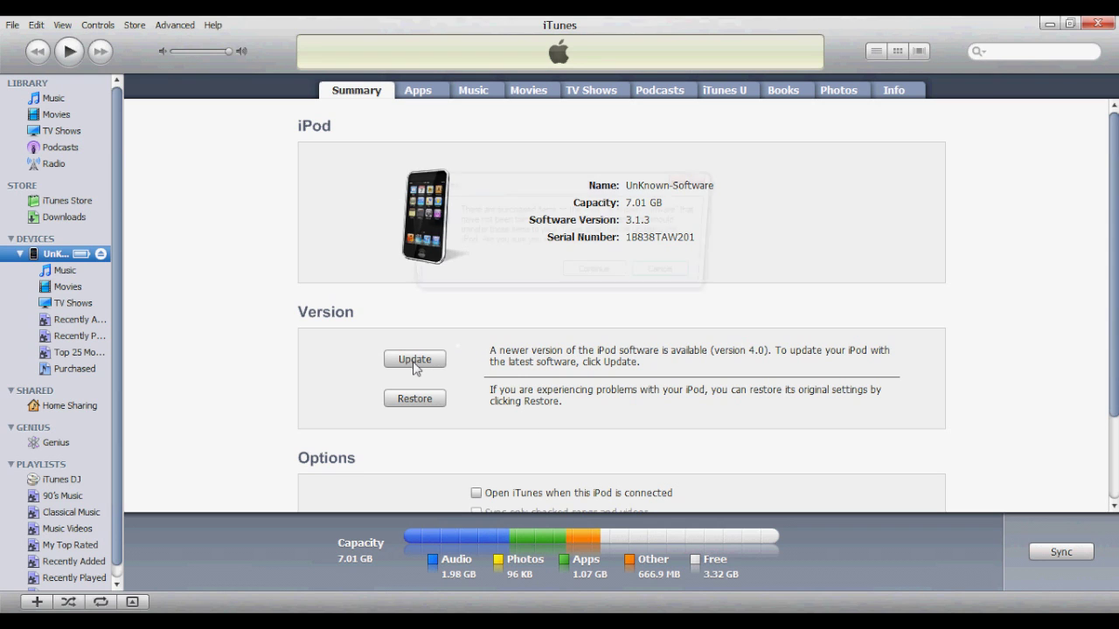
- Confirm the iOS 4.0 update, past the purchased-items warning, and accept the licence so it installs
click(591, 282)
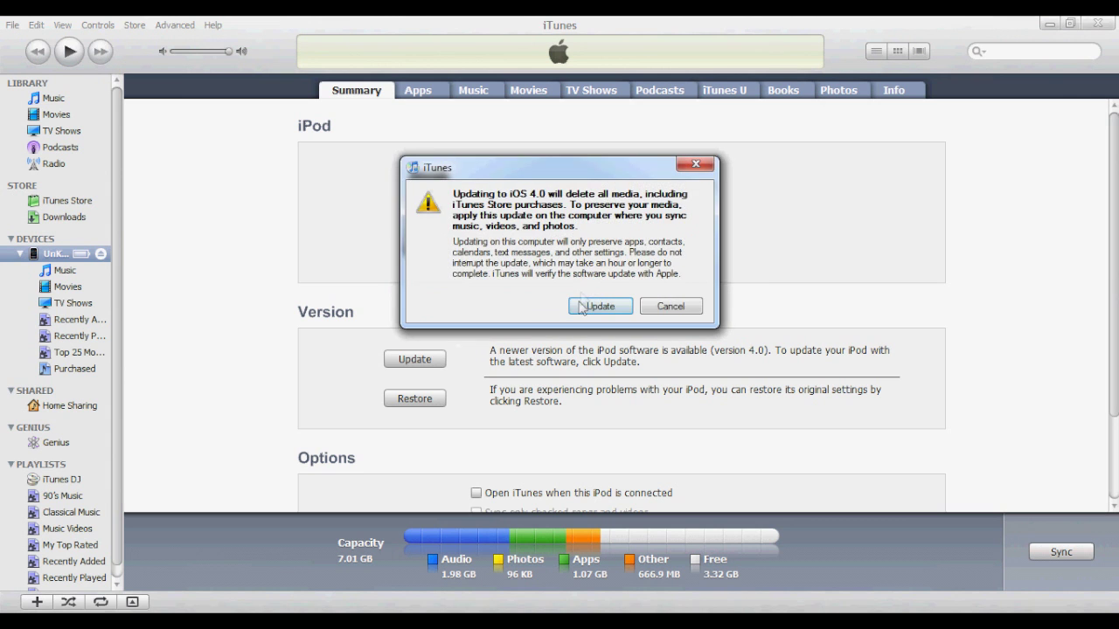
click(582, 304)
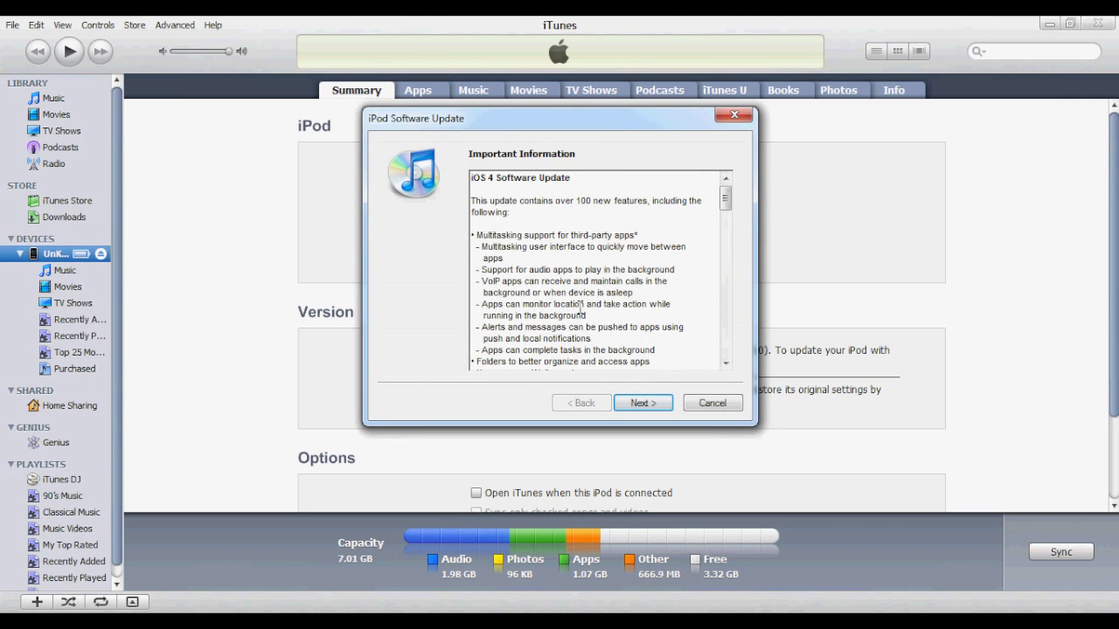
click(643, 403)
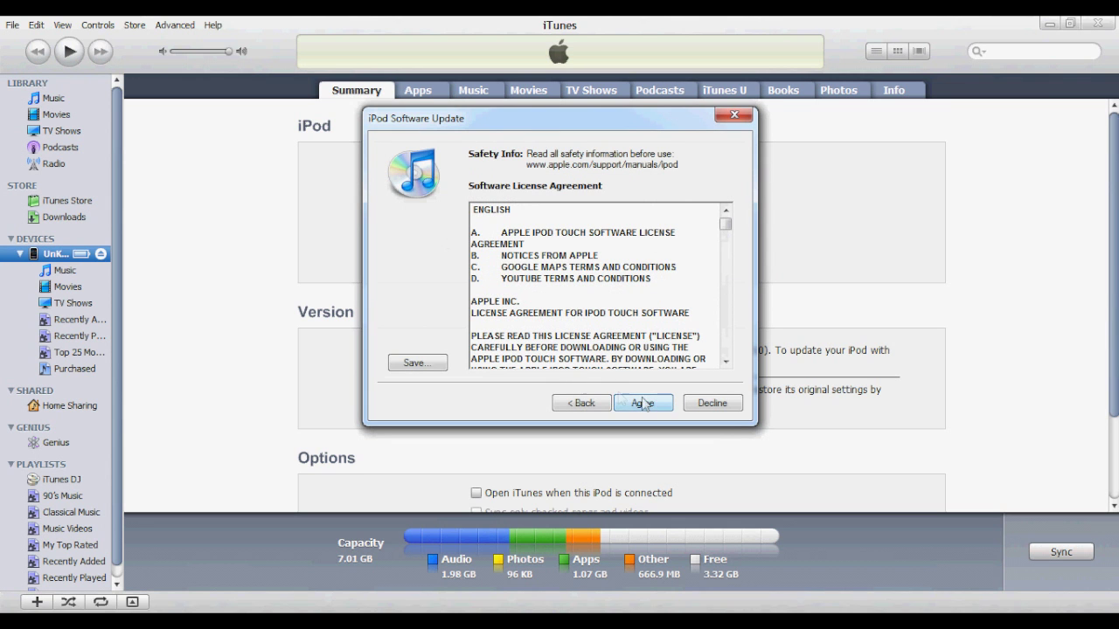
click(643, 403)
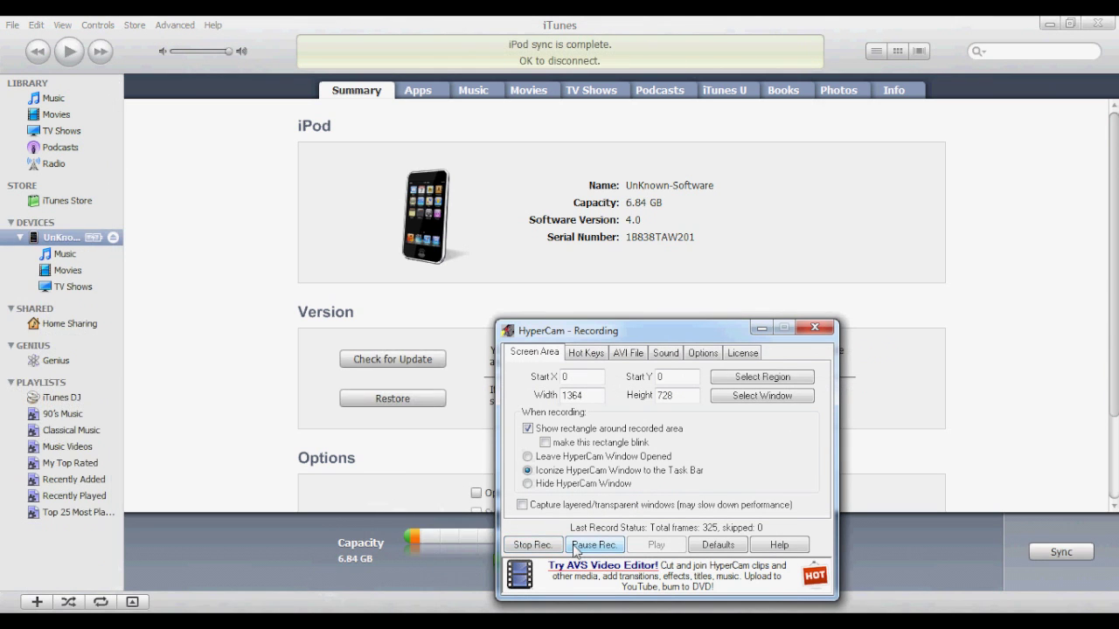
click(762, 328)
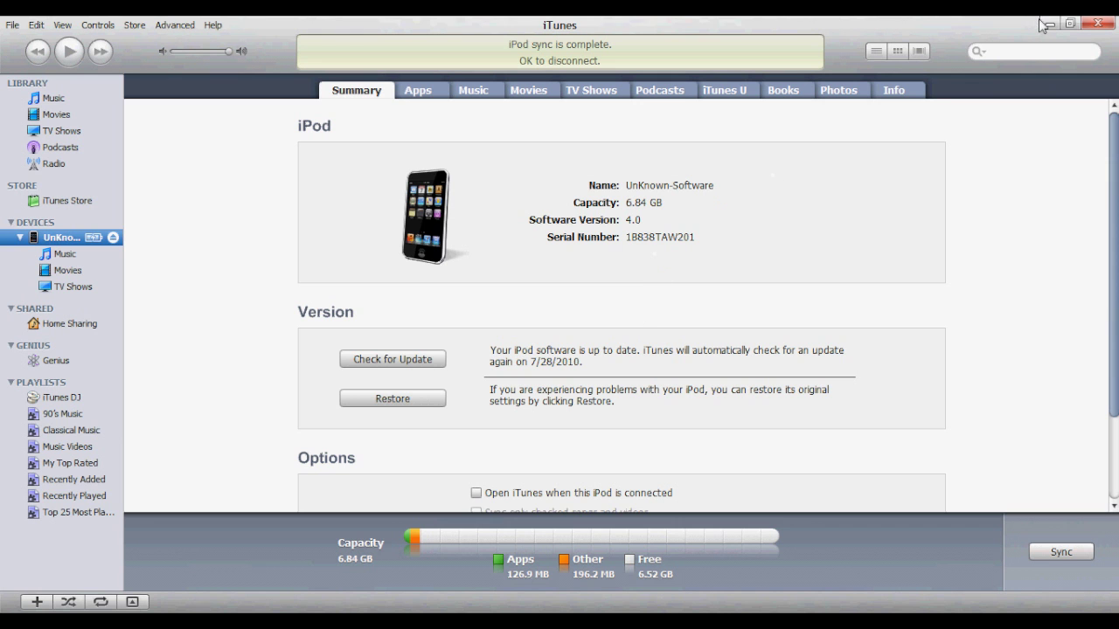
- Minimize iTunes and place the redsn0w and iPod 4.0 restore file icons side by side mid-desktop
click(1046, 25)
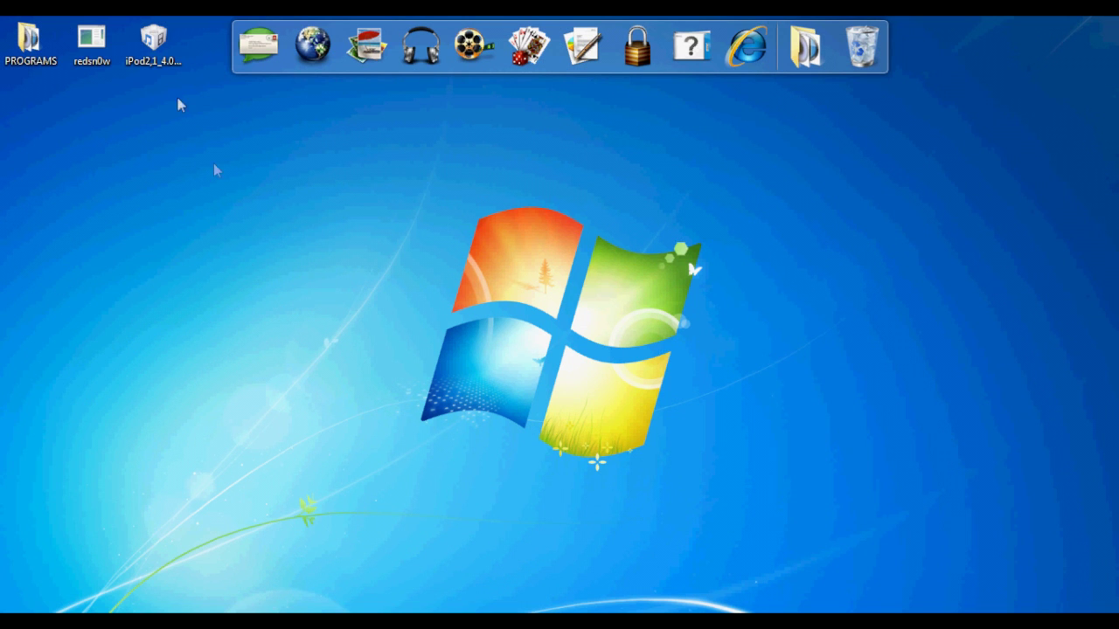
drag(91, 40, 276, 193)
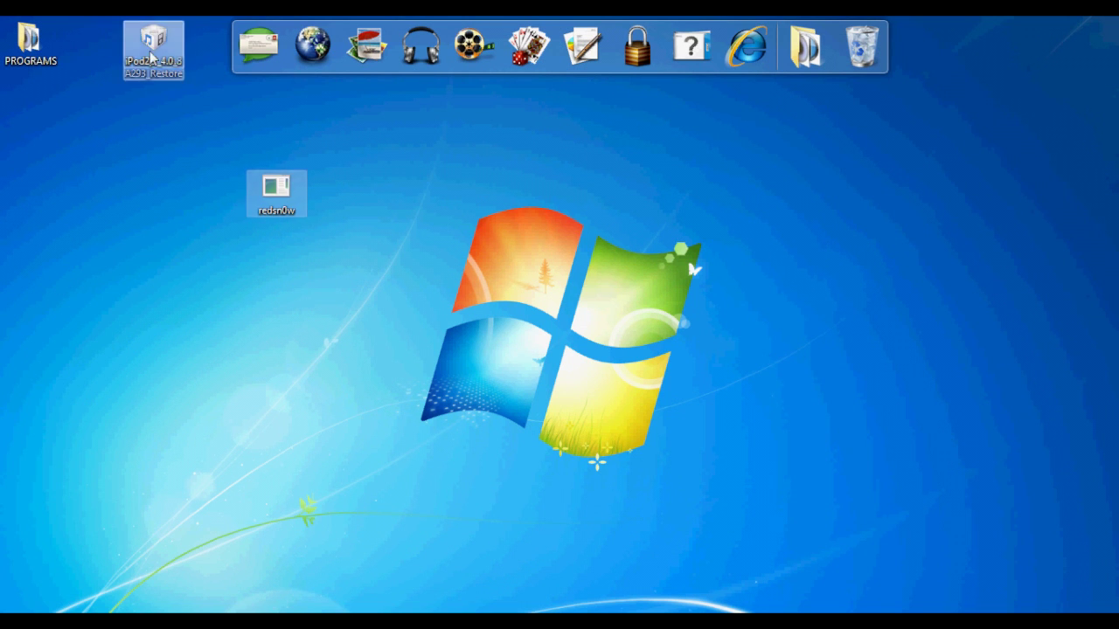
drag(151, 58, 397, 207)
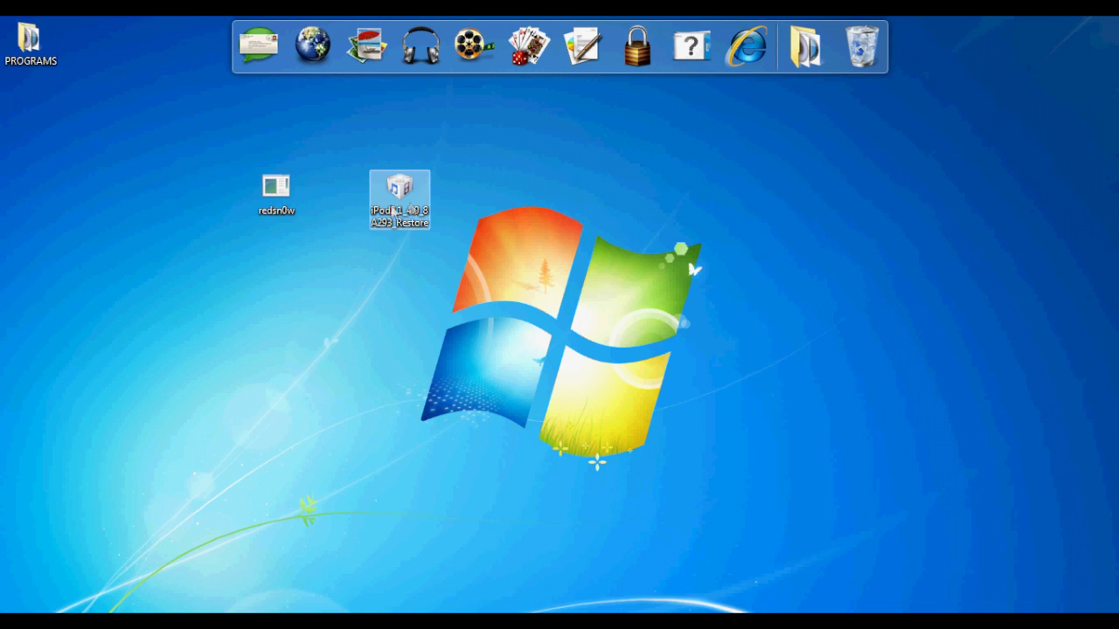
click(327, 218)
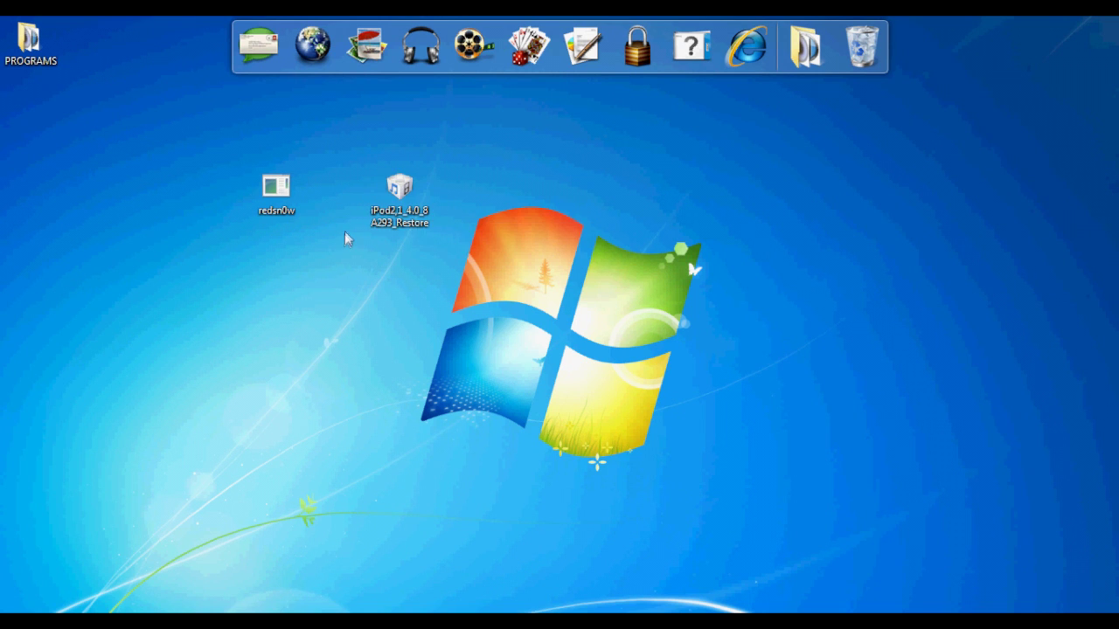
mouse_move(399, 199)
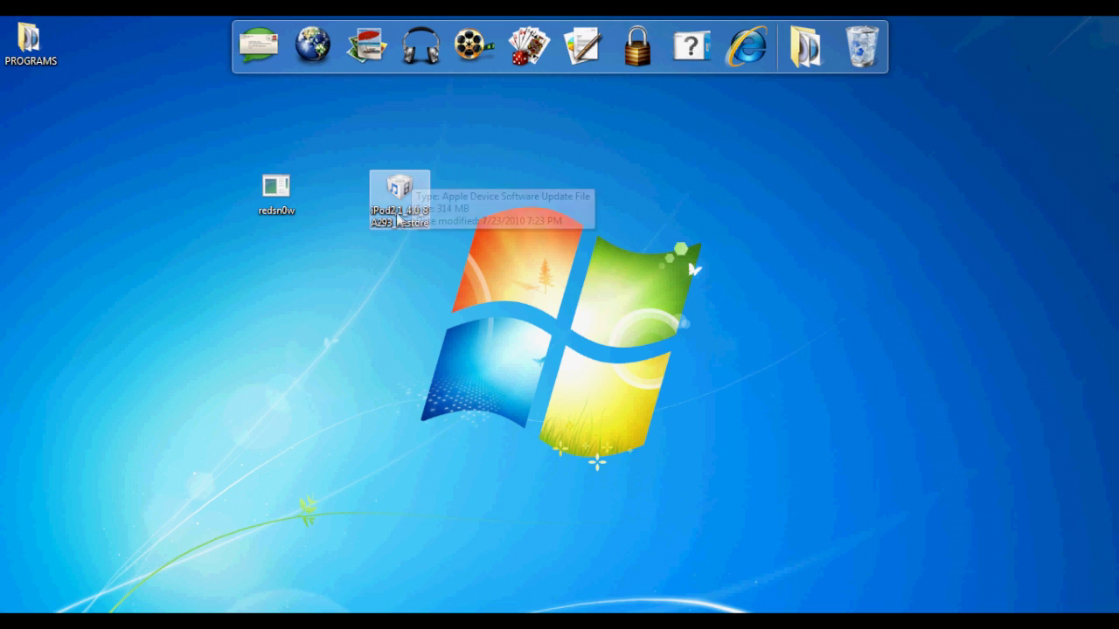
drag(398, 220, 521, 220)
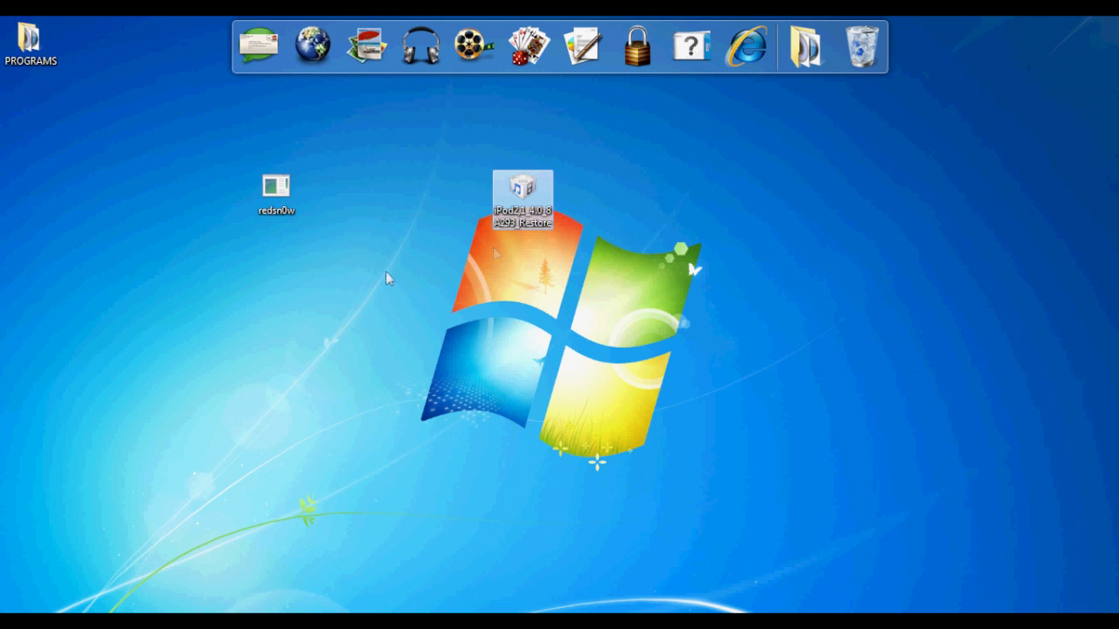
- Launch redsn0w and select iPod2,1_4.0_8A293_Restore from the Desktop as the IPSW
double_click(289, 199)
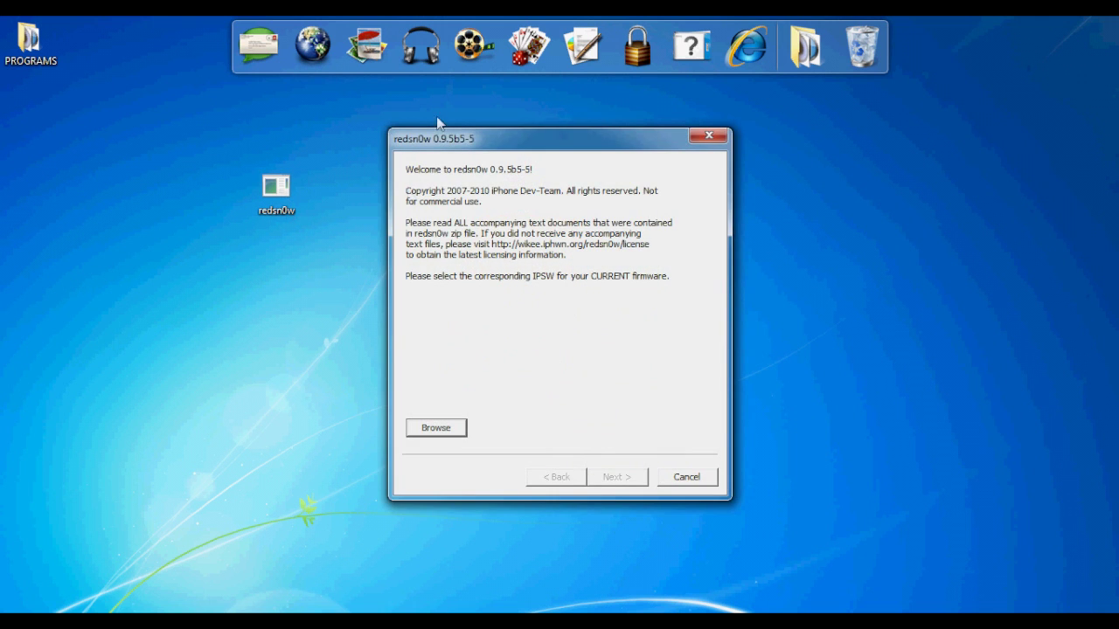
drag(436, 145, 687, 106)
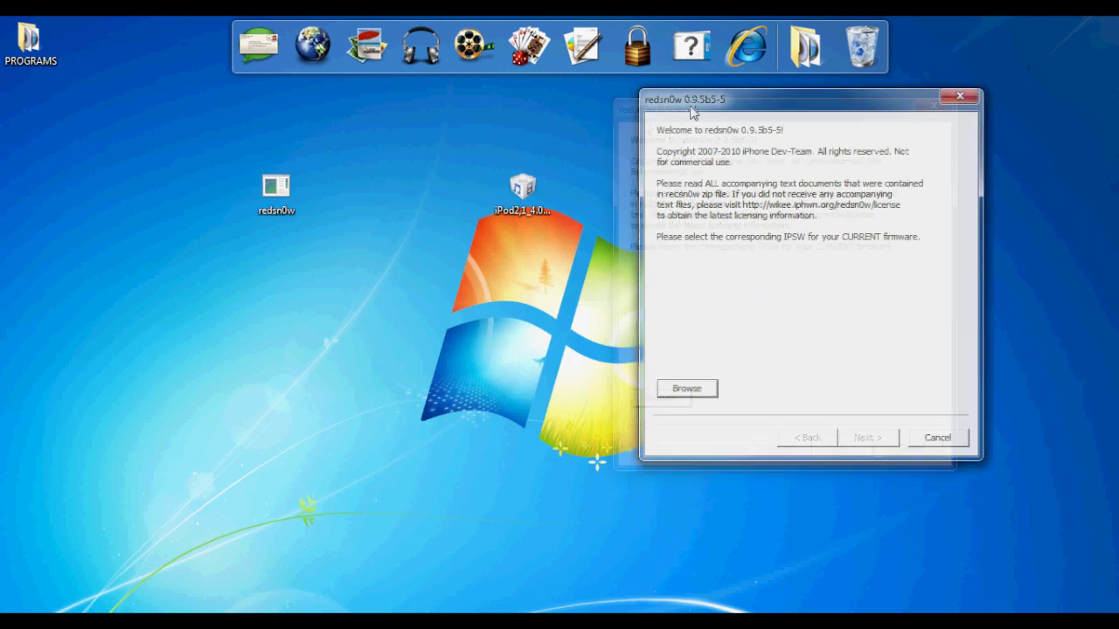
click(686, 389)
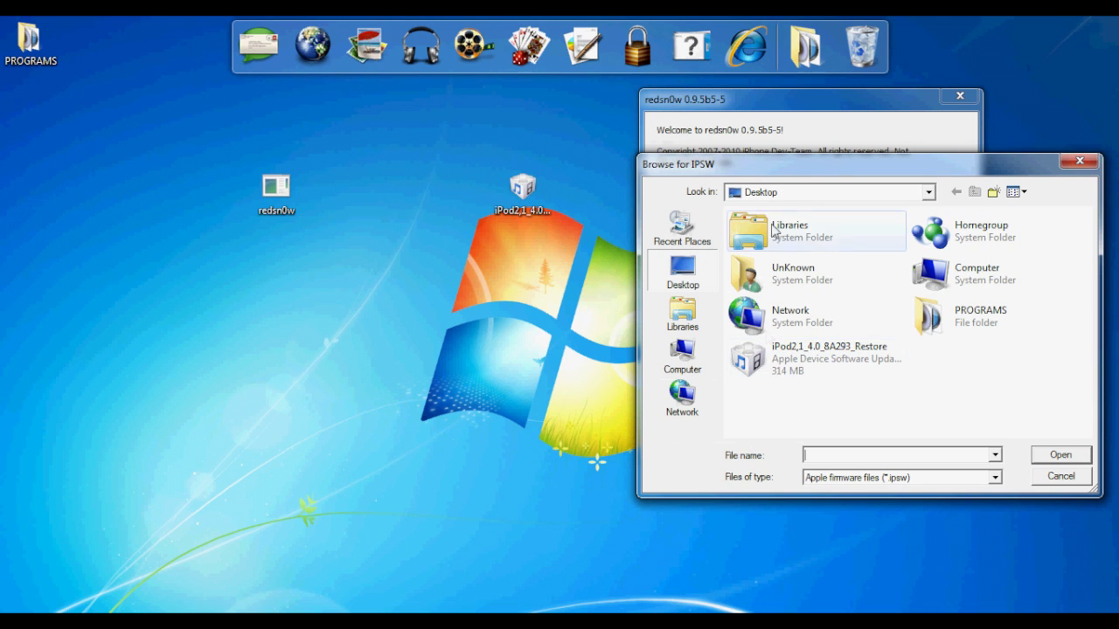
drag(752, 175, 652, 164)
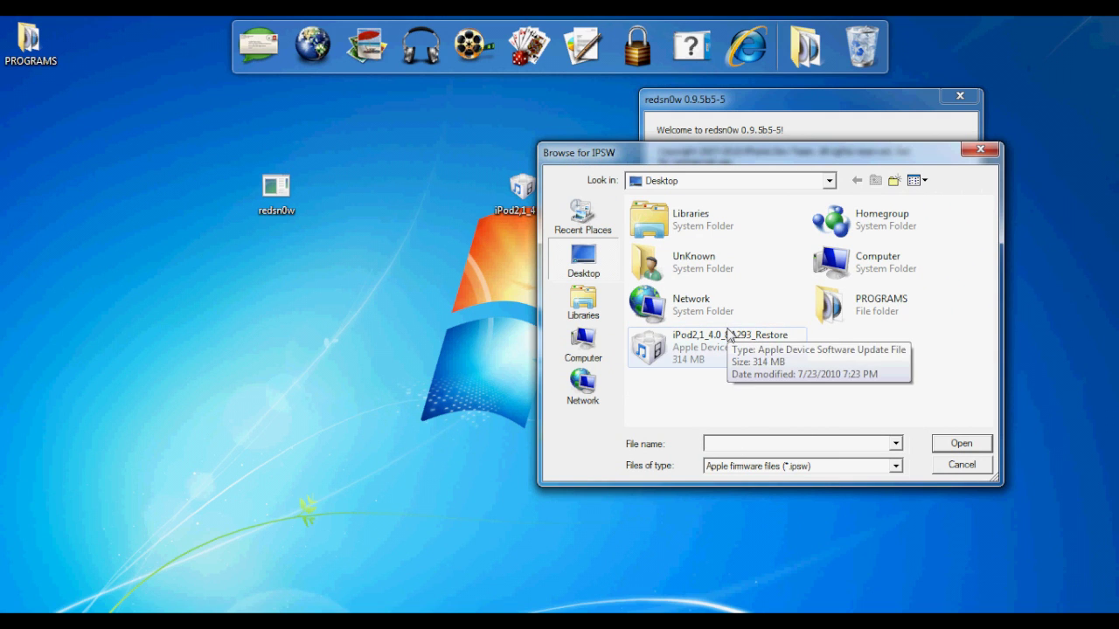
click(706, 360)
- Load the iPod 4.0 firmware and answer No to the newer MC model question
click(878, 444)
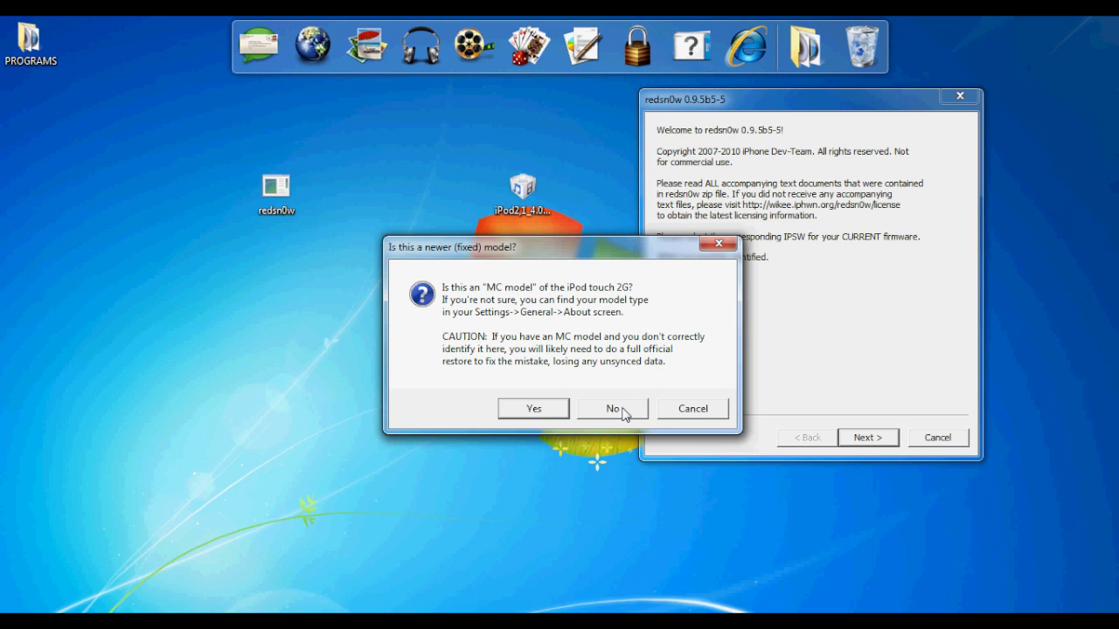
click(623, 411)
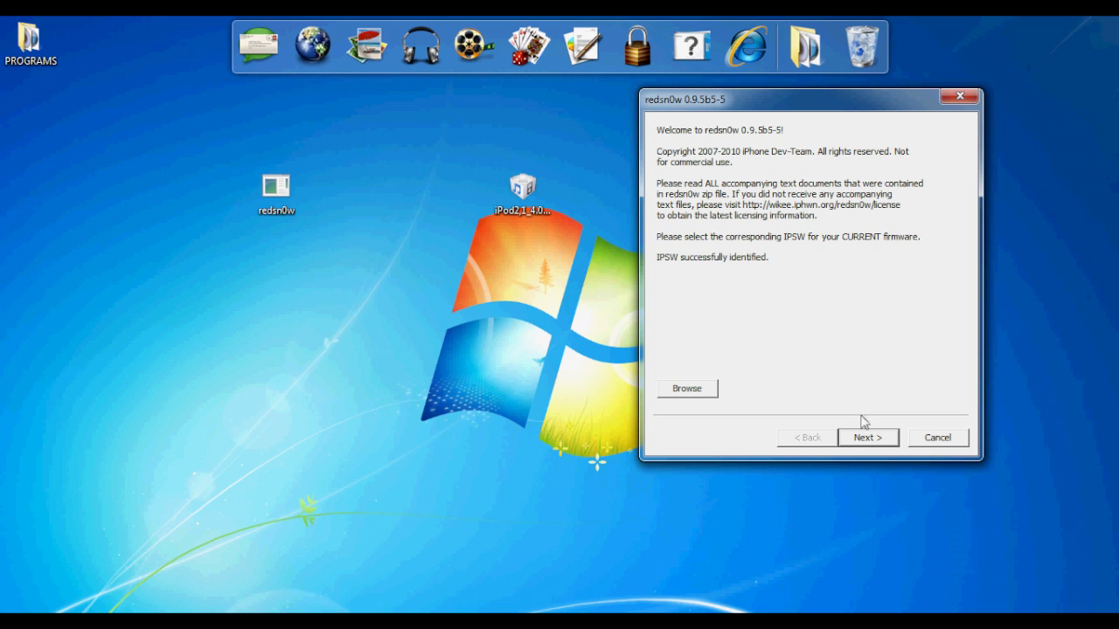
- Continue with Install Cydia, multitasking, wallpaper and battery percentage selected as jailbreak options
click(867, 439)
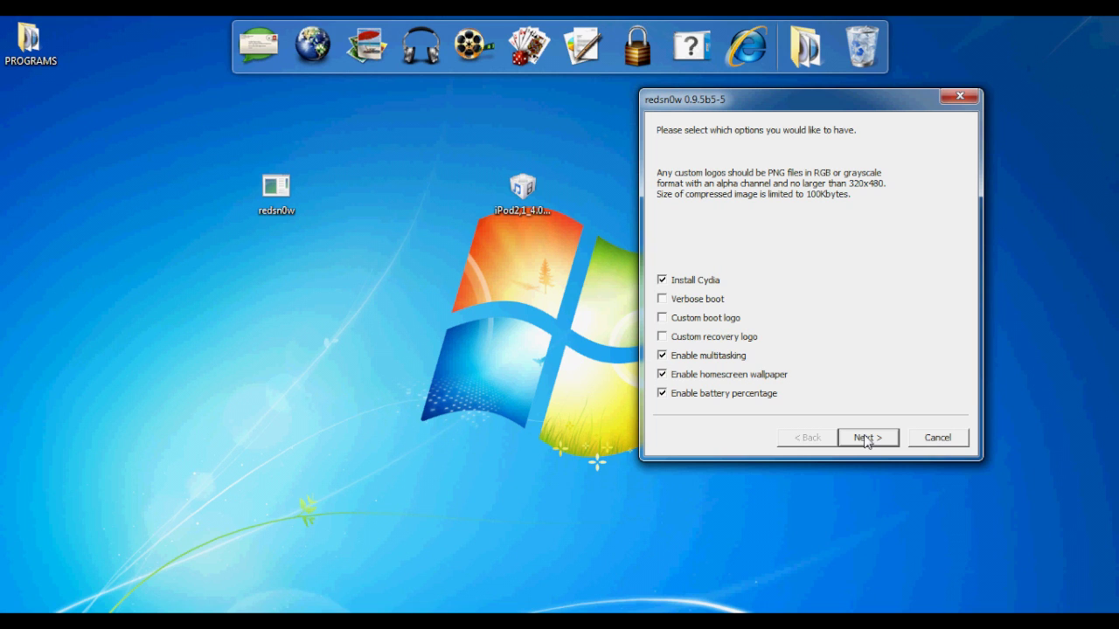
click(866, 439)
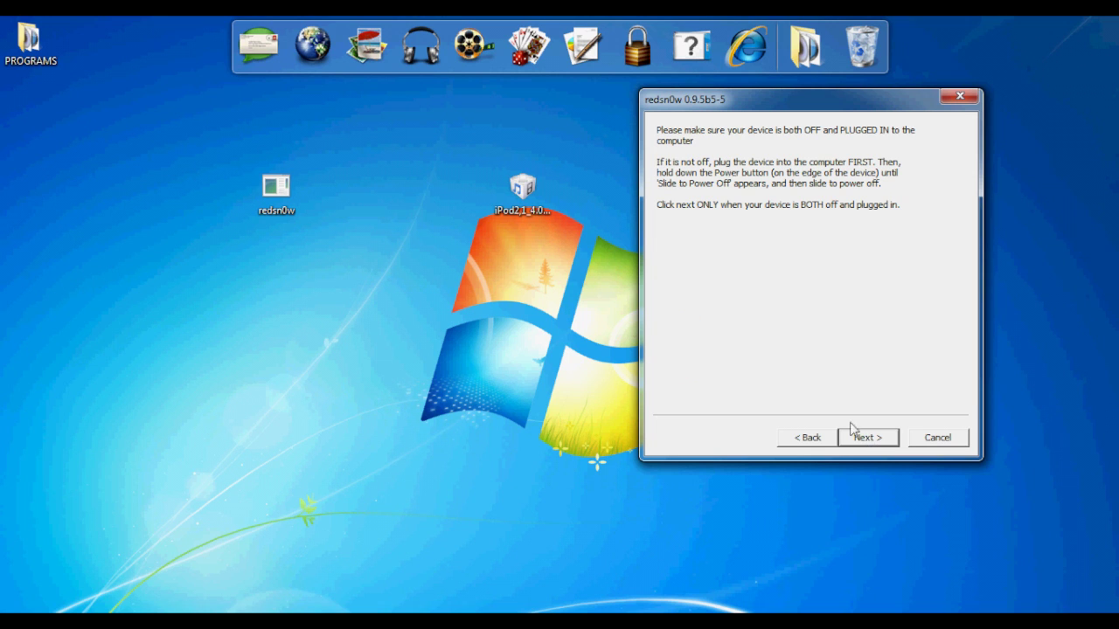
click(300, 603)
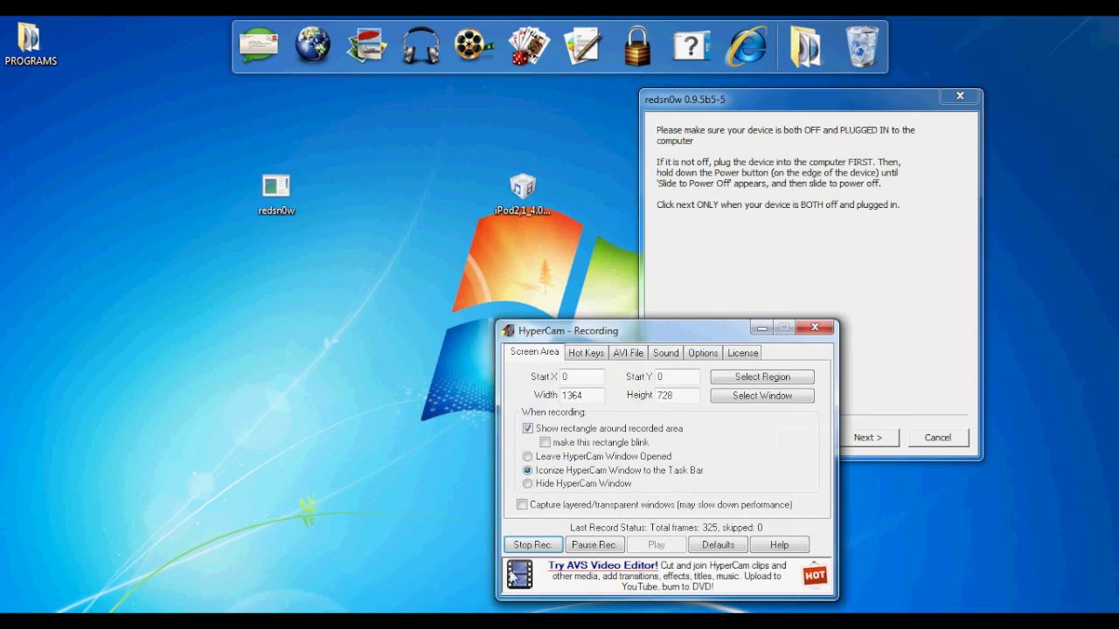